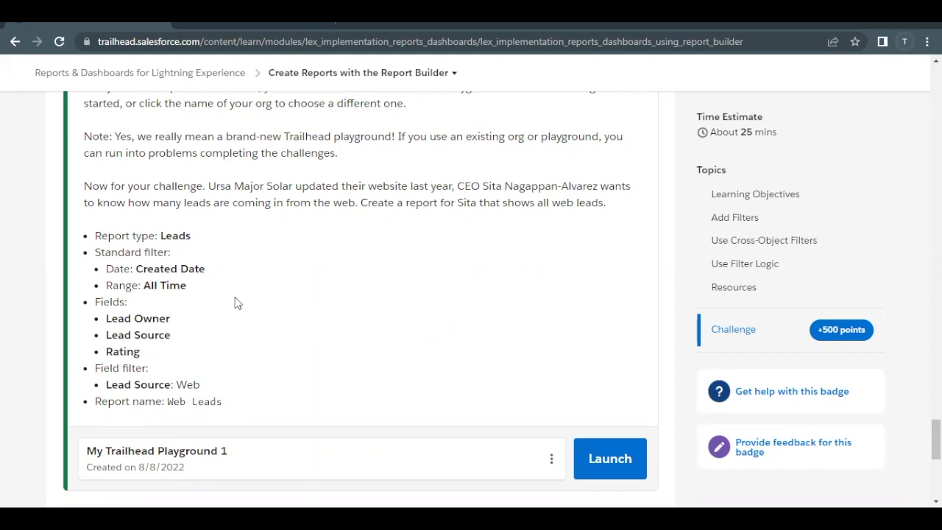
Step: Review the challenge: the Leads report type, required fields, the filter and the new-playground note
left_click_drag(188, 233, 164, 236)
left_click(164, 236)
left_click_drag(200, 384, 96, 302)
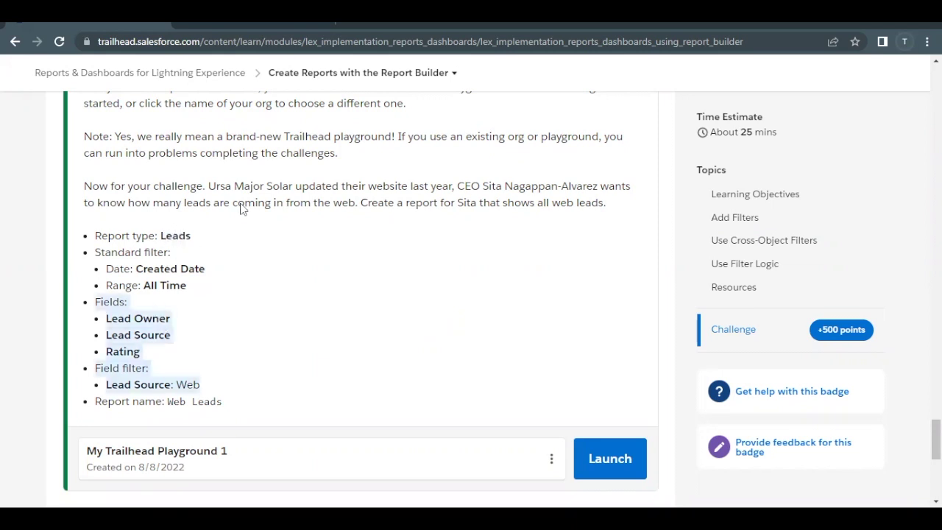
left_click(319, 170)
left_click_drag(341, 153, 86, 137)
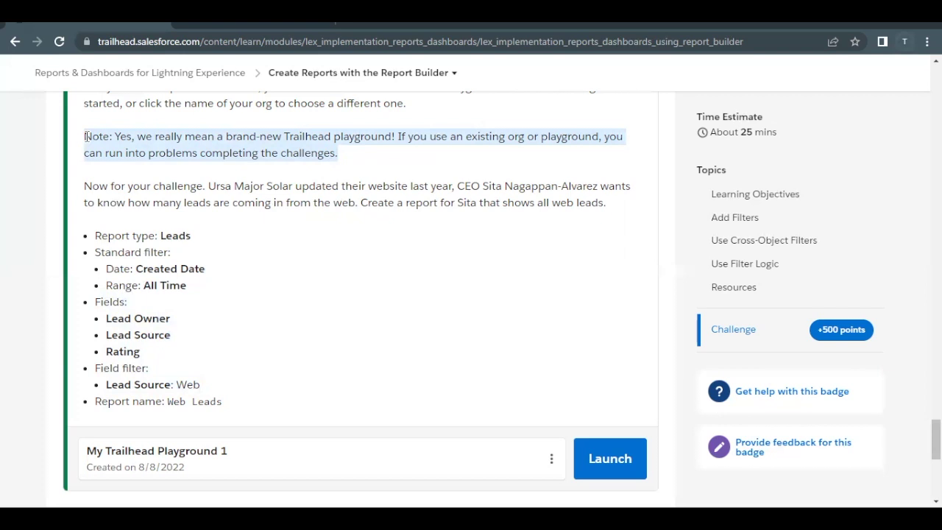
left_click_drag(86, 137, 83, 137)
Step: Open Reports in the playground org through an App Launcher search for 'Rep'
left_click(211, 25)
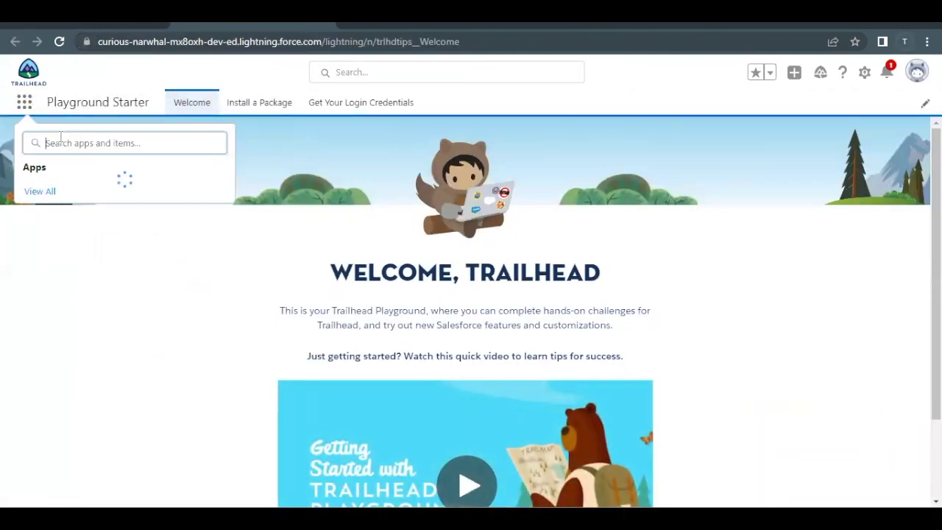
type("Rep")
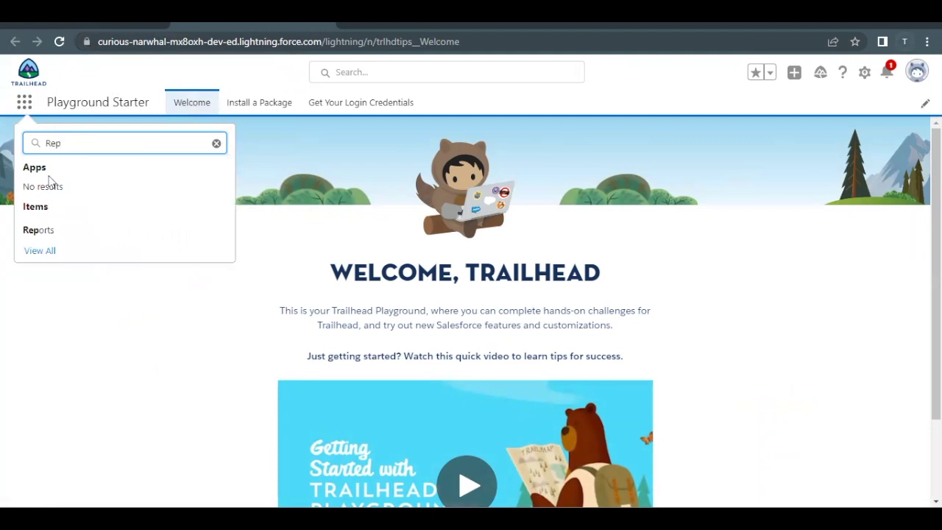
left_click(37, 230)
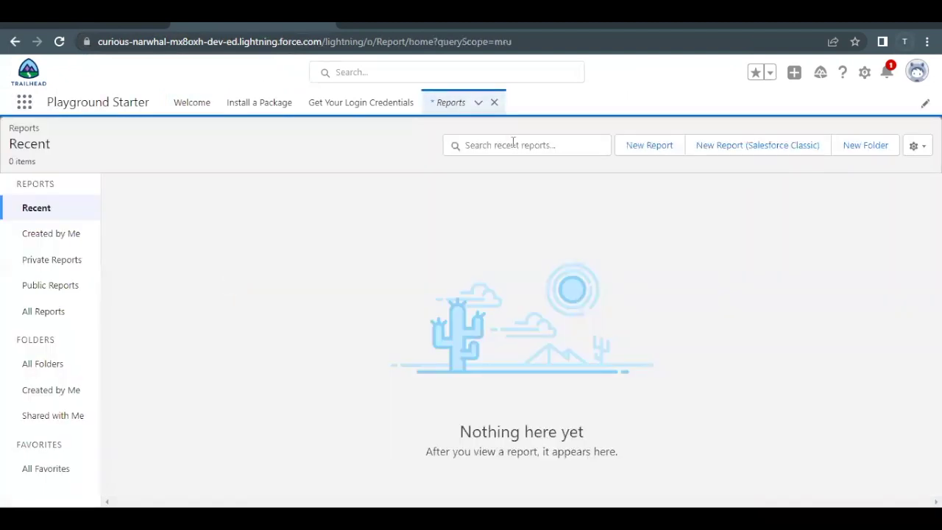
Step: Start a new report from the Leads report type in the Leads category
left_click(641, 147)
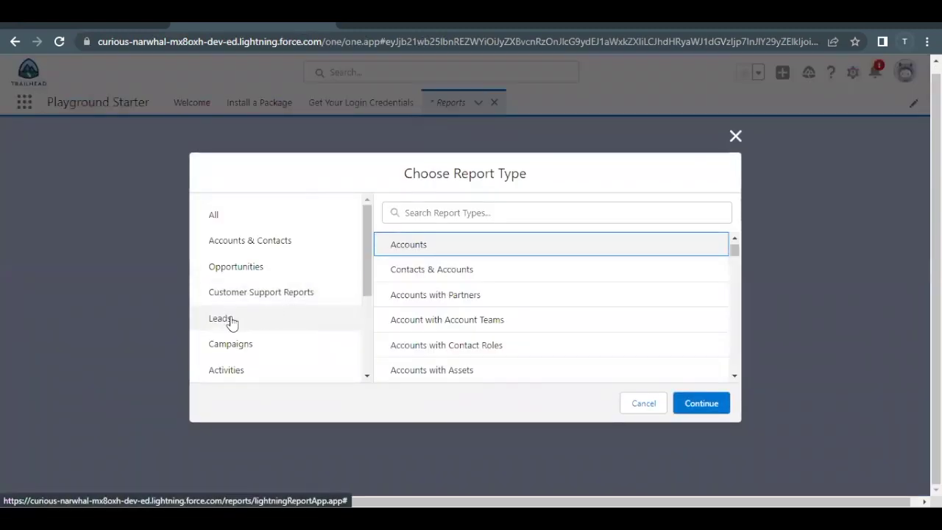
left_click(231, 322)
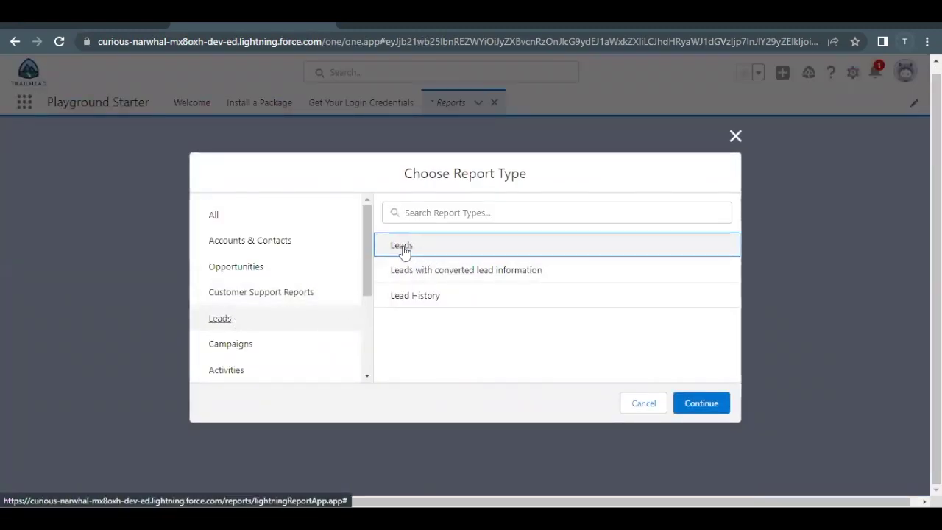
left_click(699, 405)
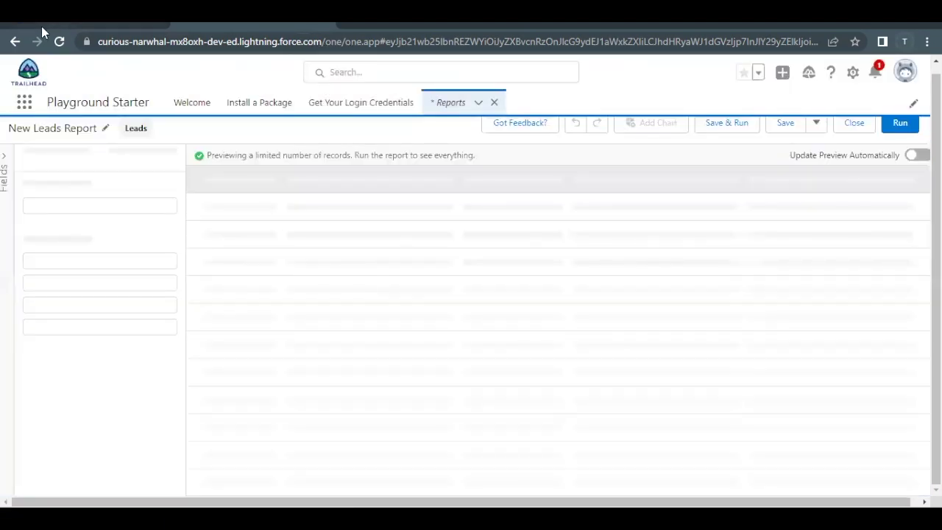
Step: Review the challenge's standard Created Date filter requirement
left_click(41, 27)
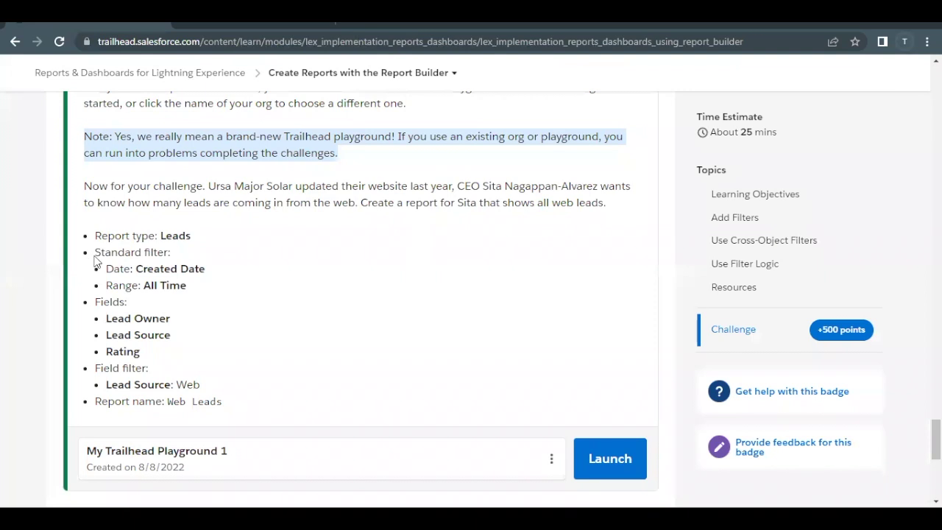
left_click_drag(94, 254, 172, 254)
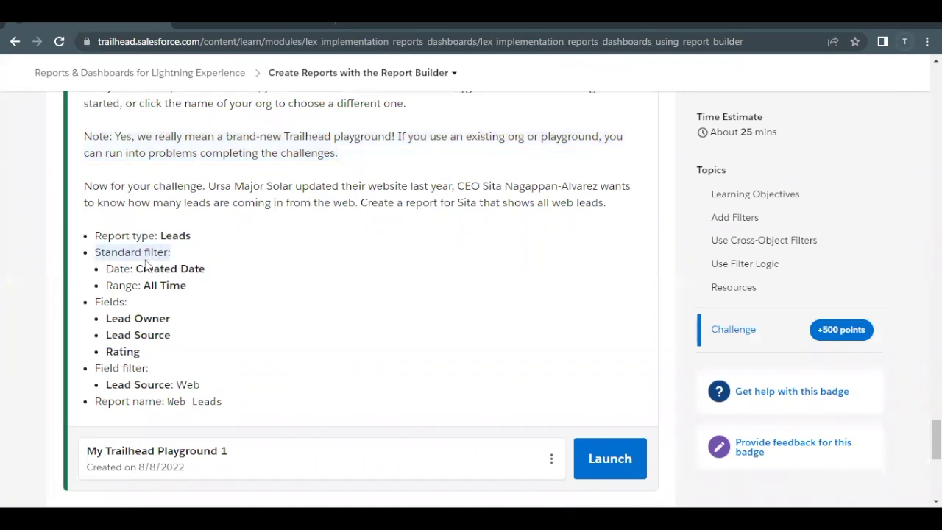
double_click(112, 268)
double_click(150, 269)
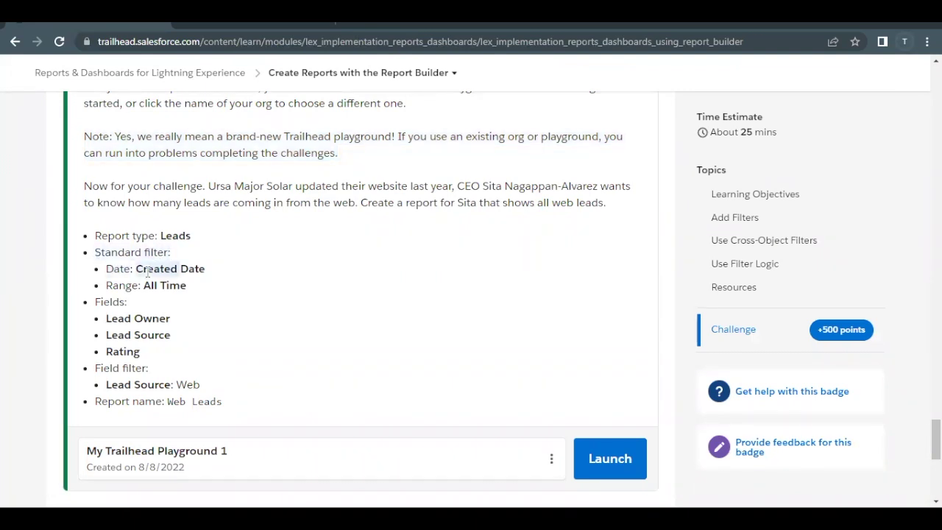
left_click(125, 285)
Step: Set the report's Create Date filter range to All Time and refresh the preview
left_click(285, 26)
left_click(133, 162)
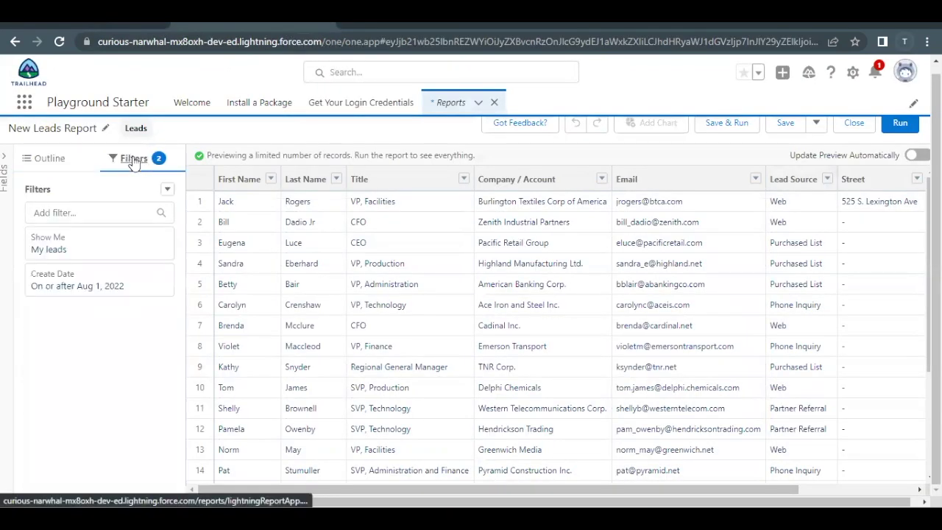
left_click(46, 283)
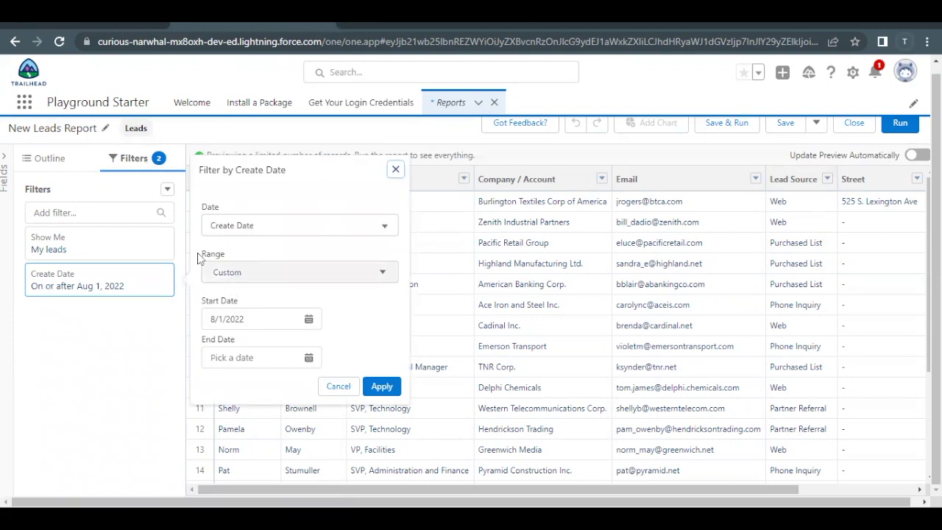
left_click(243, 272)
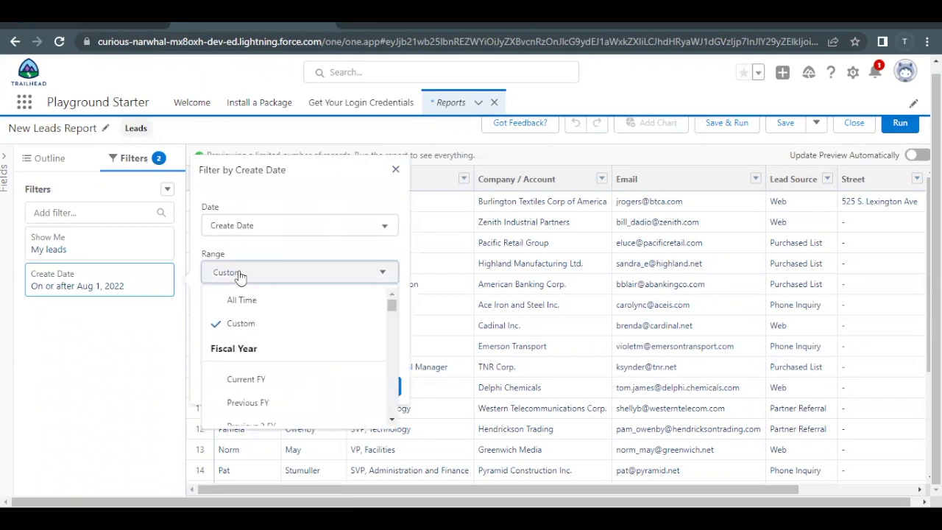
left_click(276, 298)
left_click(385, 324)
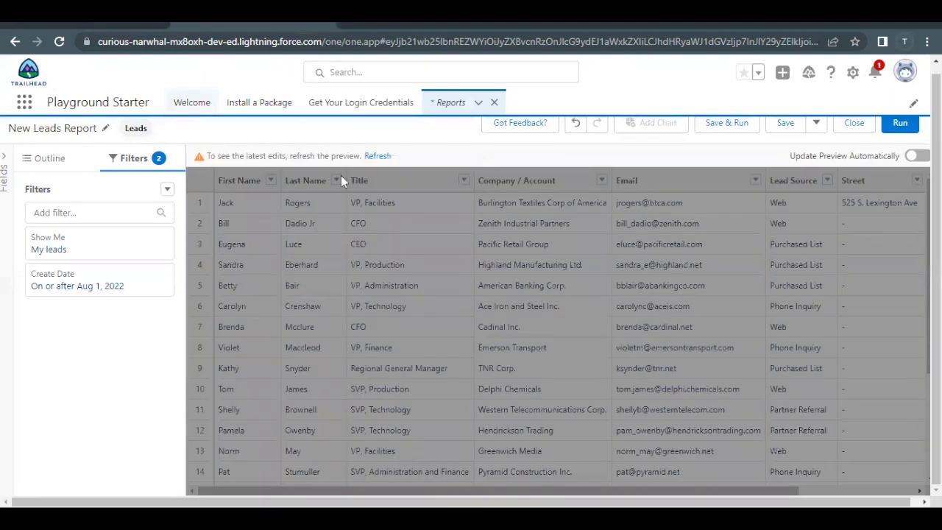
left_click(374, 158)
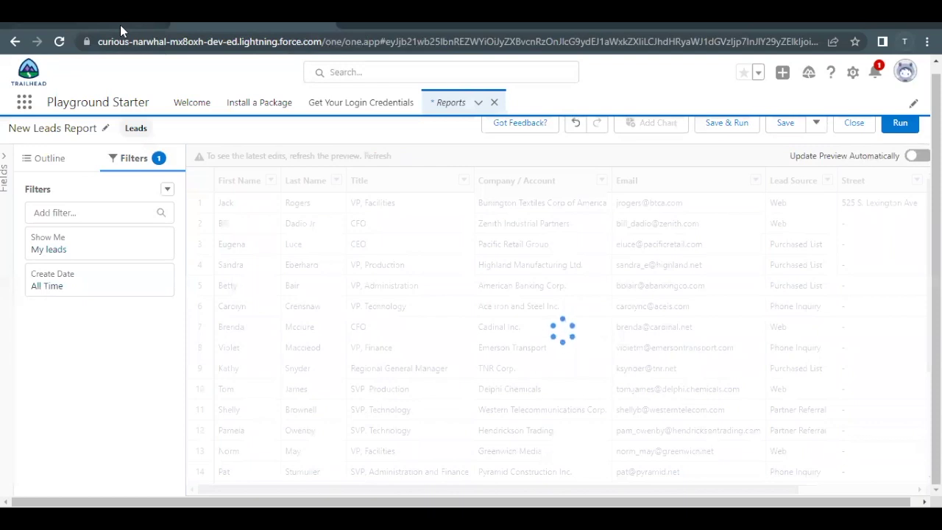
Step: Check the three required fields and show the report's current columns
left_click(120, 25)
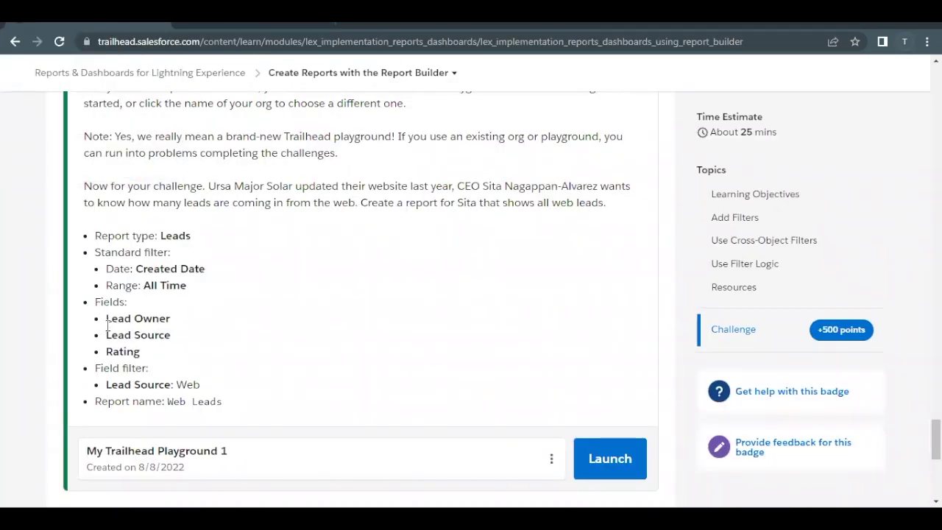
left_click_drag(107, 318, 141, 353)
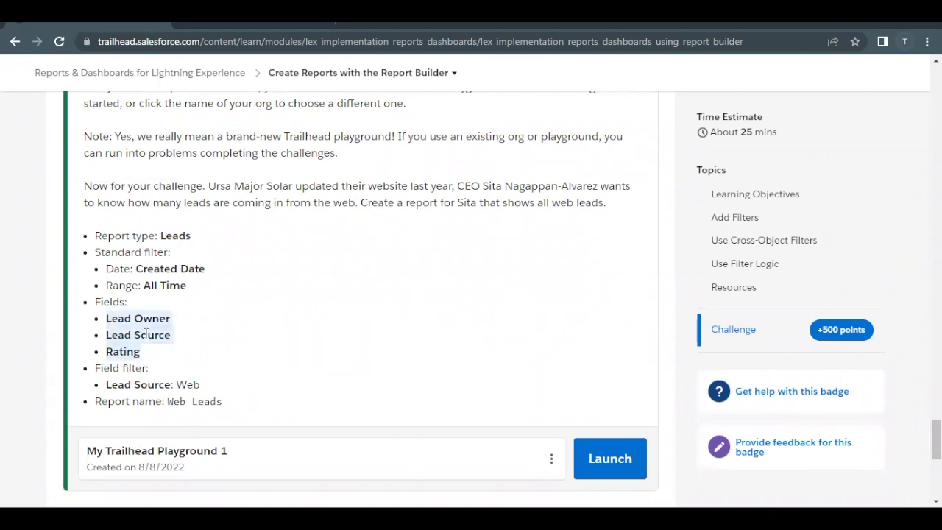
left_click(294, 25)
left_click(50, 161)
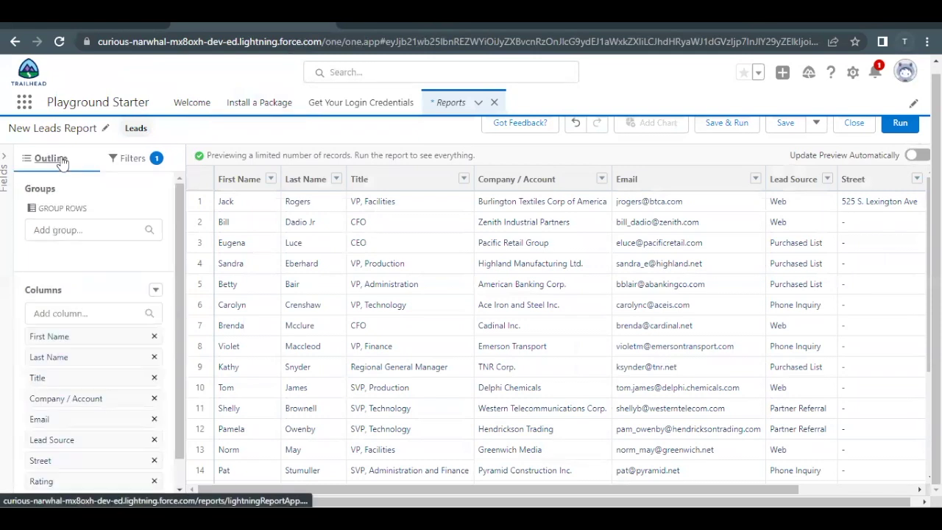
scroll(70, 309, "down", 1)
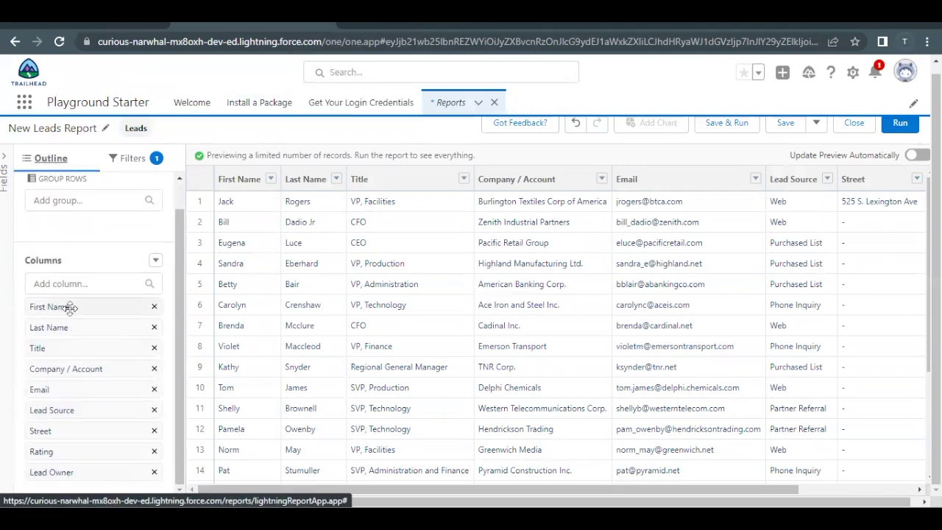
left_click(120, 27)
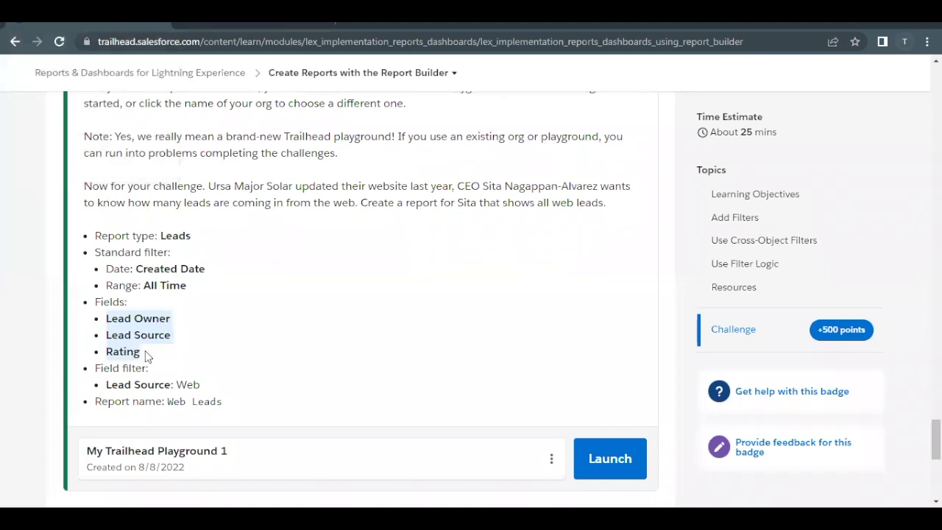
left_click(278, 25)
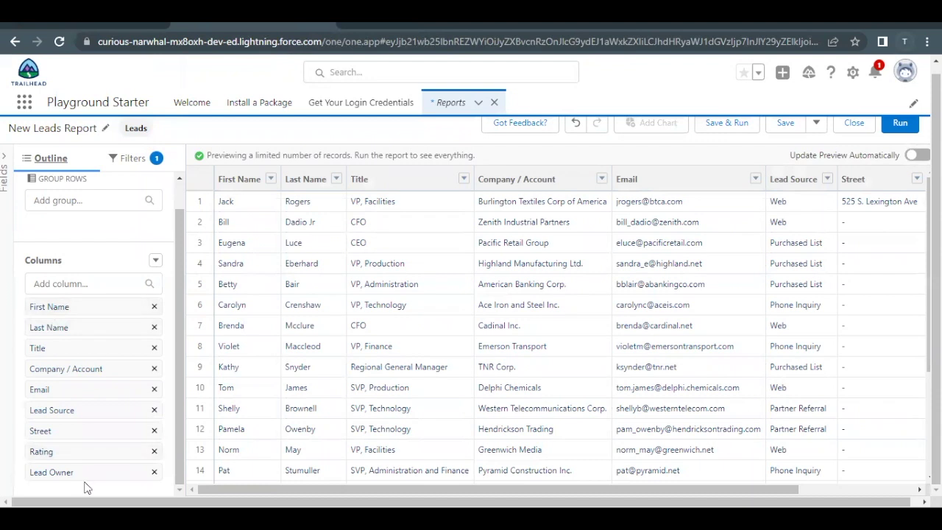
Step: Remove the Street, First Name, Last Name, Title, Company / Account and Email columns
left_click(154, 431)
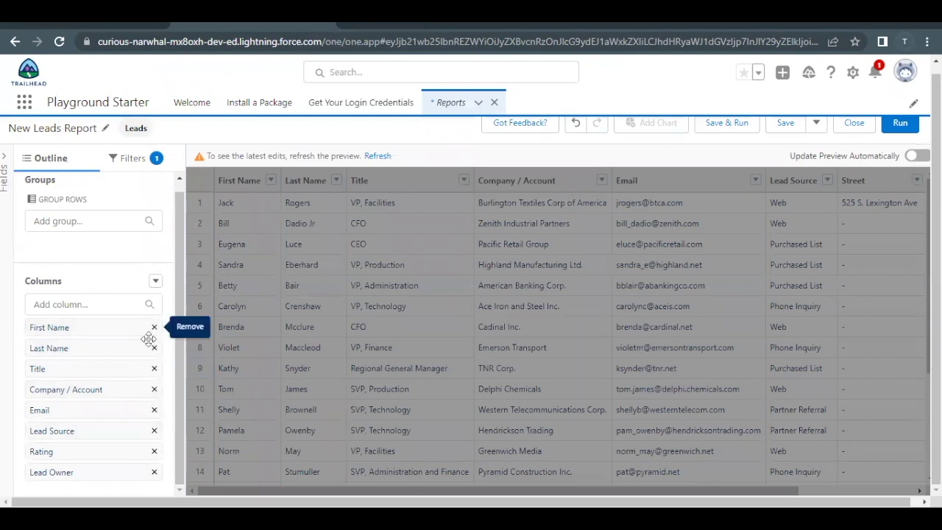
left_click(154, 328)
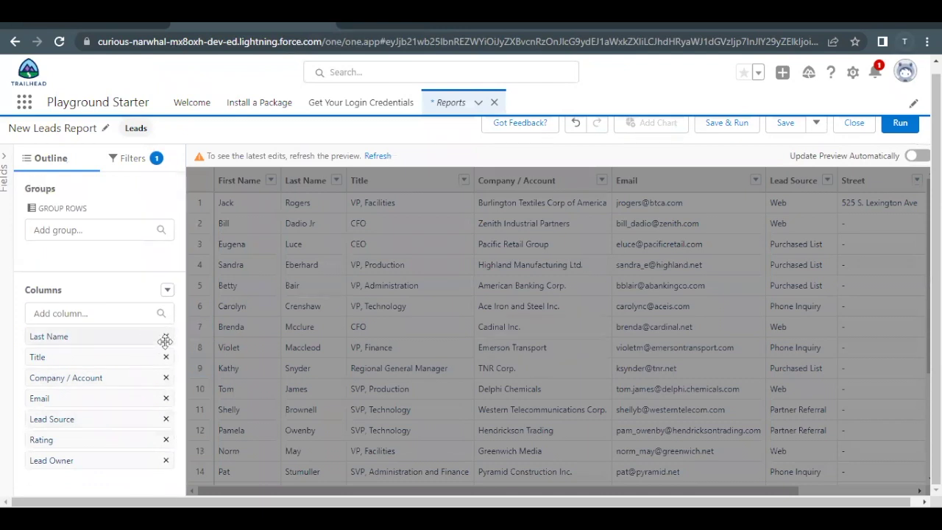
left_click(167, 337)
left_click(166, 337)
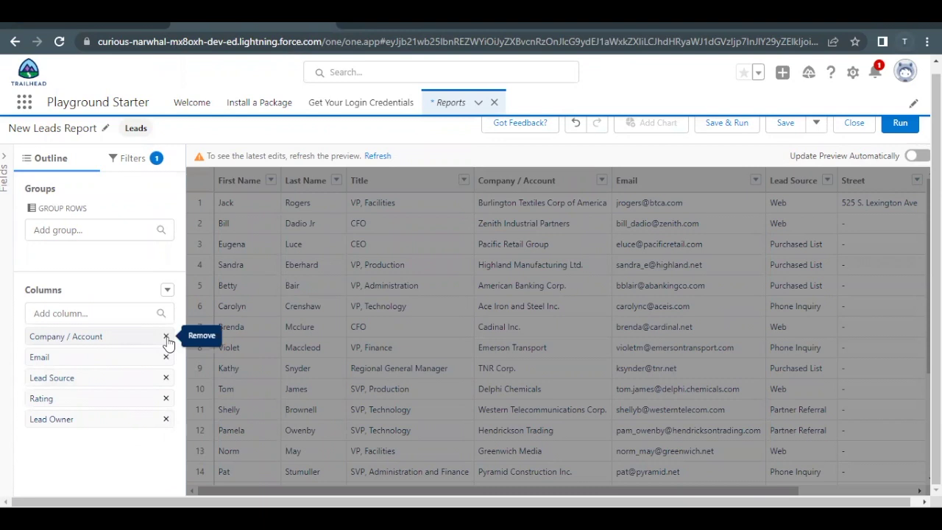
left_click(167, 338)
left_click(166, 337)
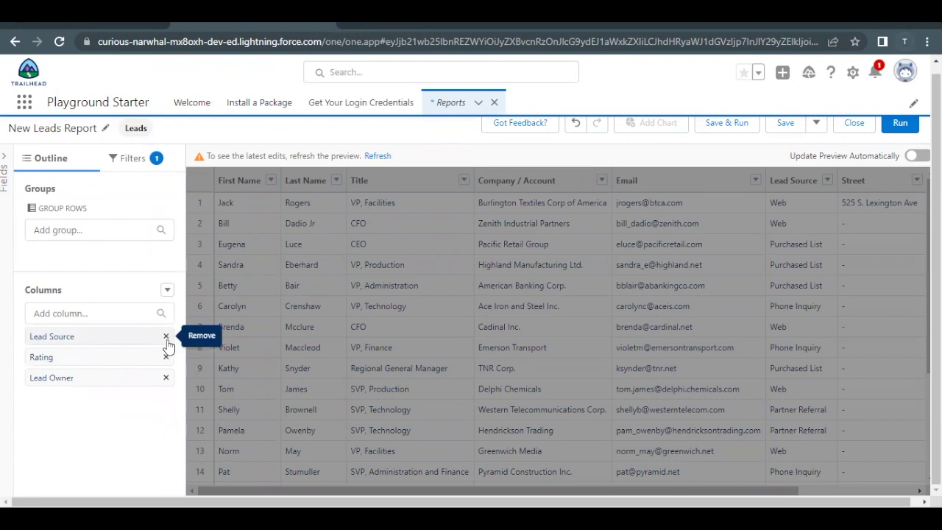
left_click(94, 28)
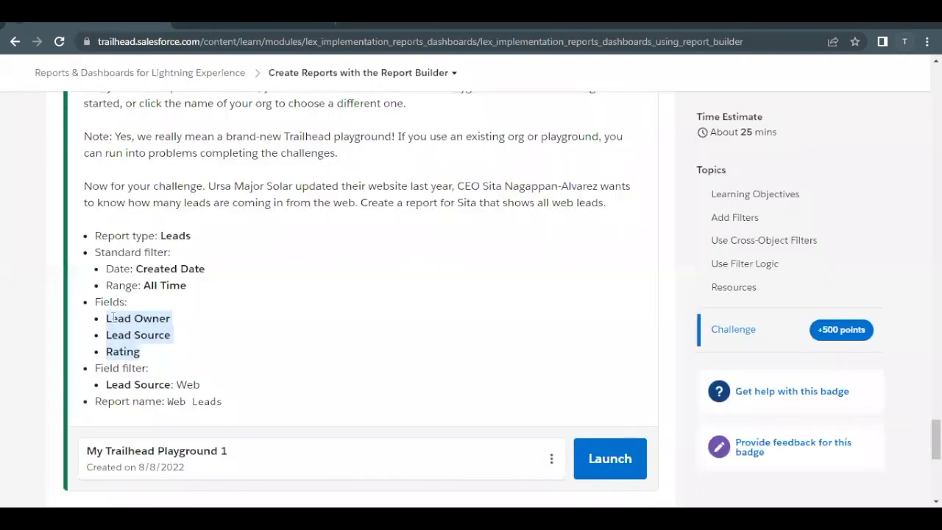
left_click(295, 25)
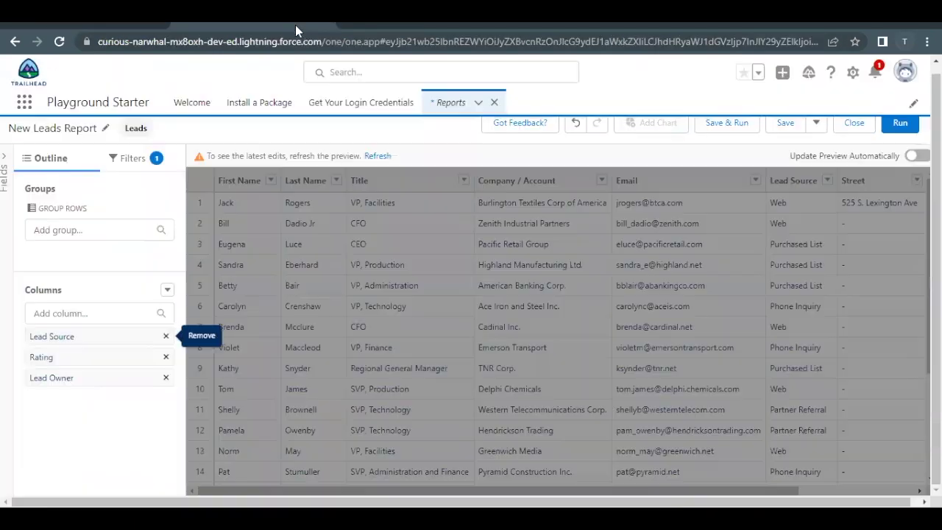
Step: Reorder the columns to Lead Owner, Lead Source, Rating
left_click_drag(63, 377, 82, 338)
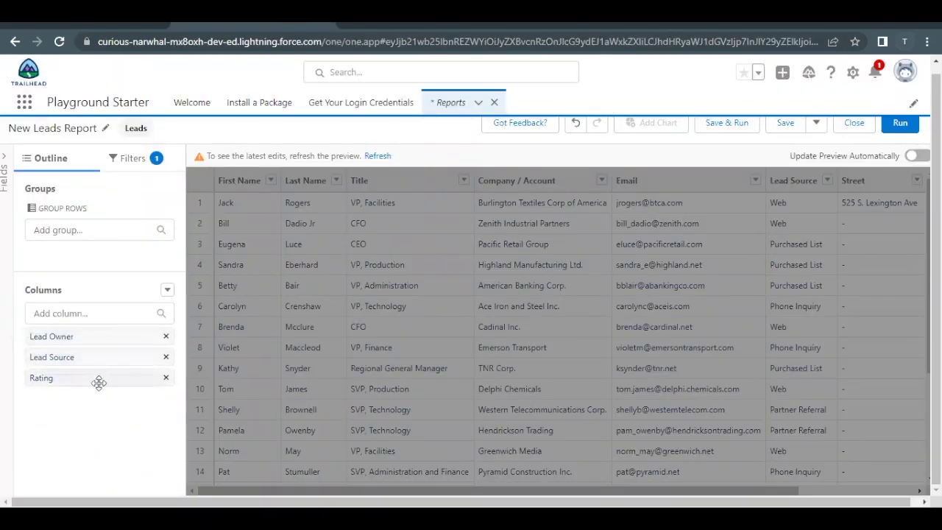
left_click_drag(98, 380, 100, 358)
left_click(121, 25)
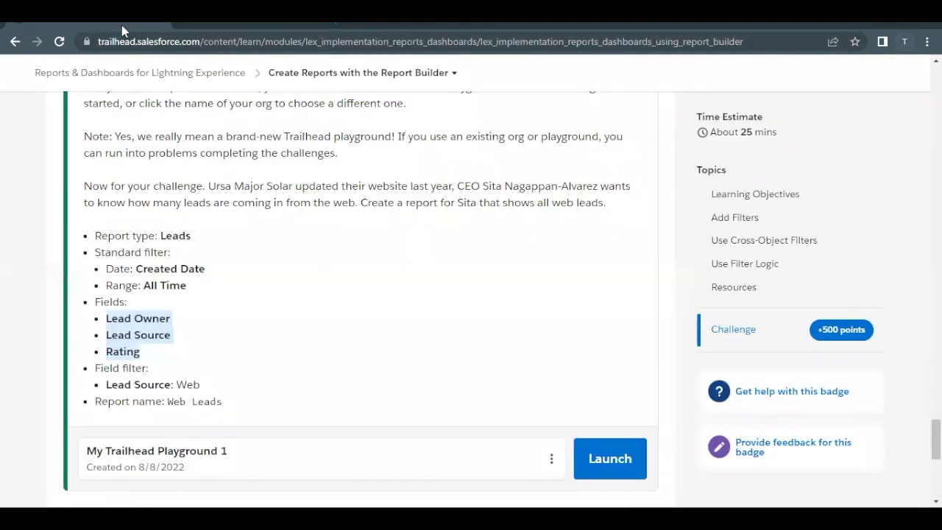
left_click(229, 25)
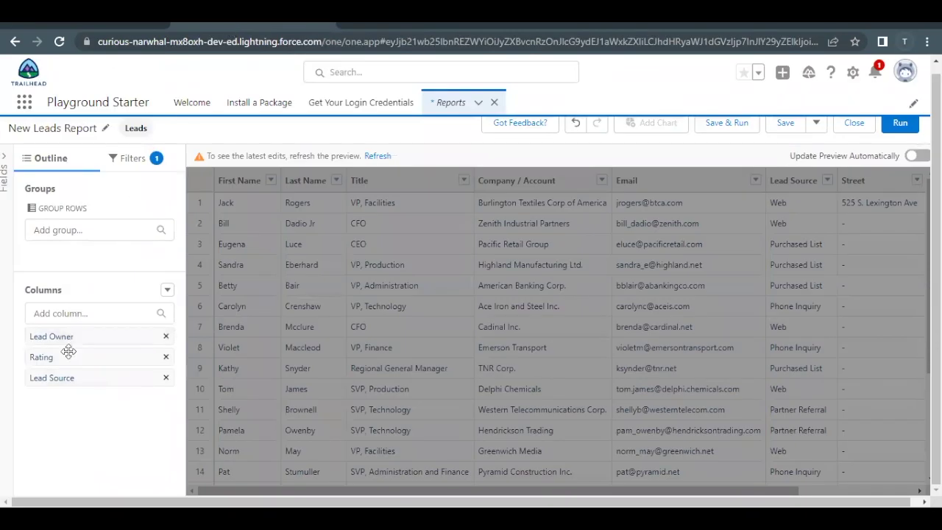
left_click_drag(68, 378, 93, 358)
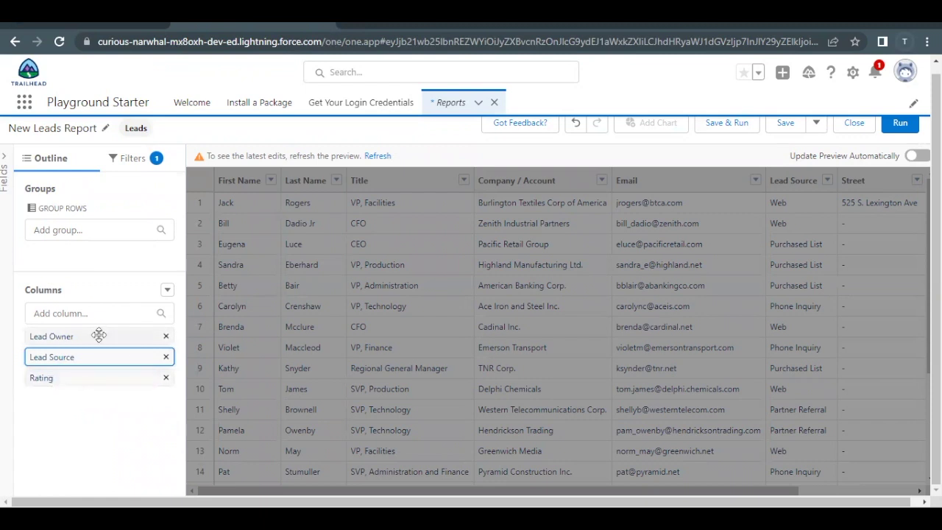
left_click(91, 411)
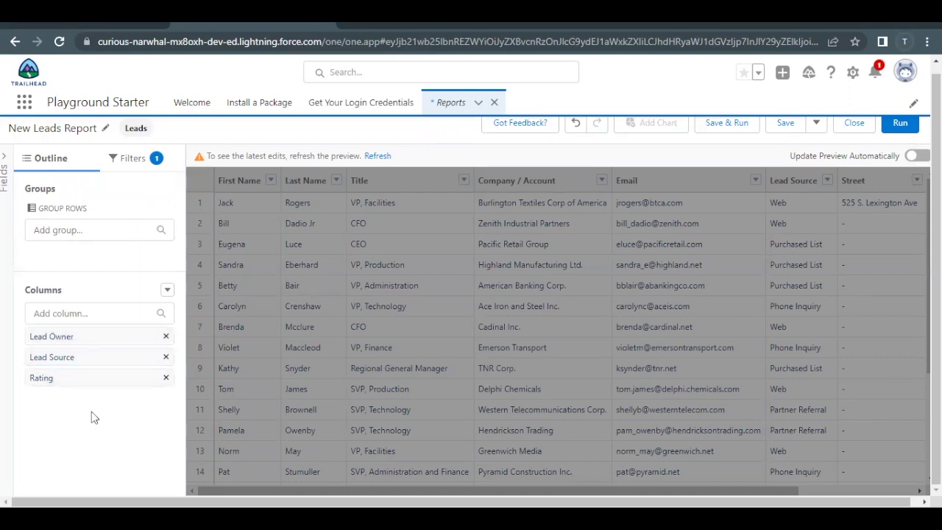
Step: Refresh the preview to the three columns, then review the Lead Source: Web requirement
left_click(380, 157)
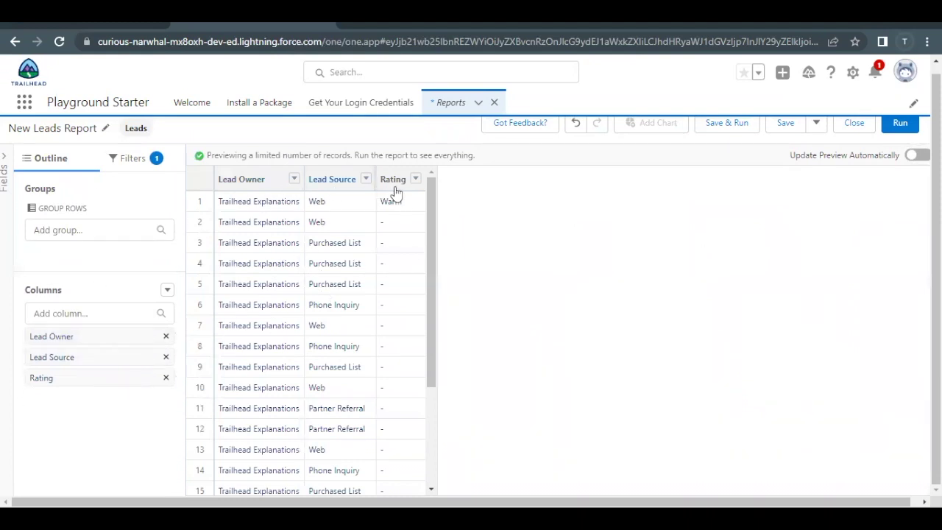
left_click(111, 26)
left_click(155, 331)
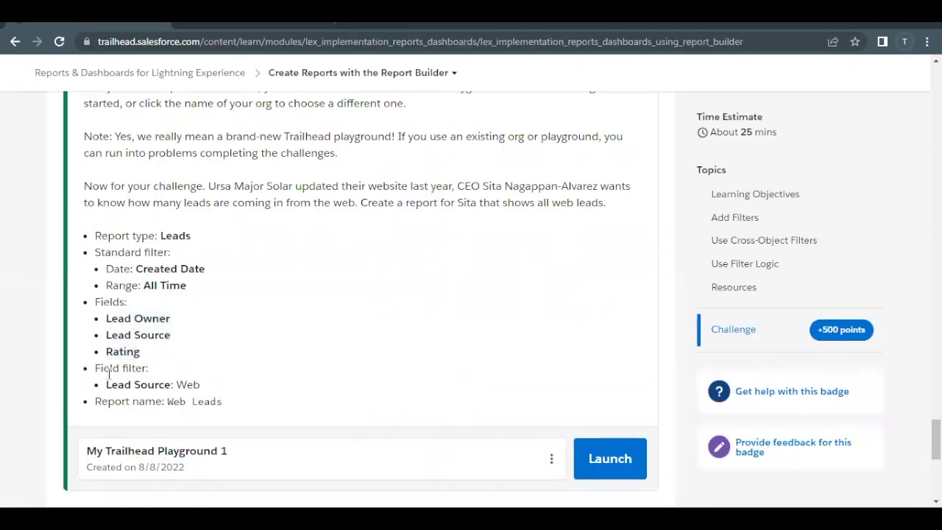
left_click_drag(108, 385, 203, 389)
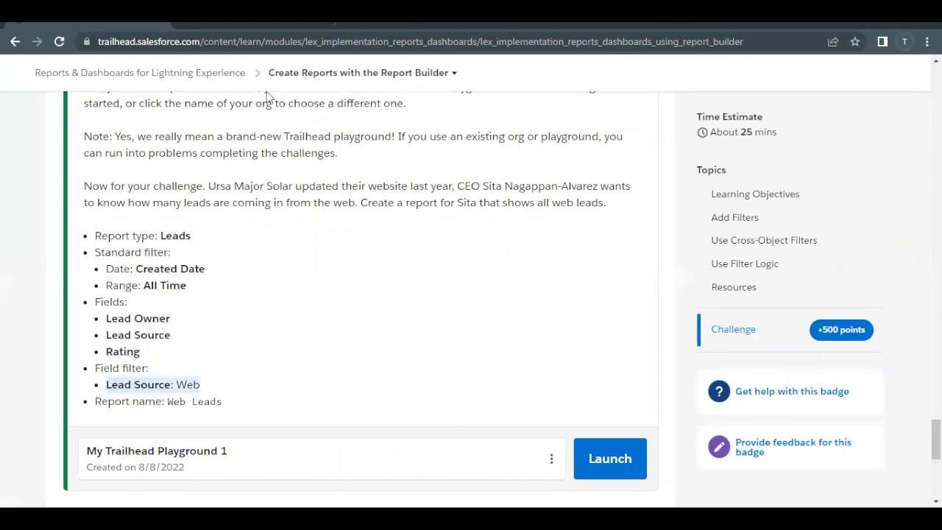
Step: Add a Lead Source equals Web filter and refresh the preview to 7 Web leads
left_click(265, 29)
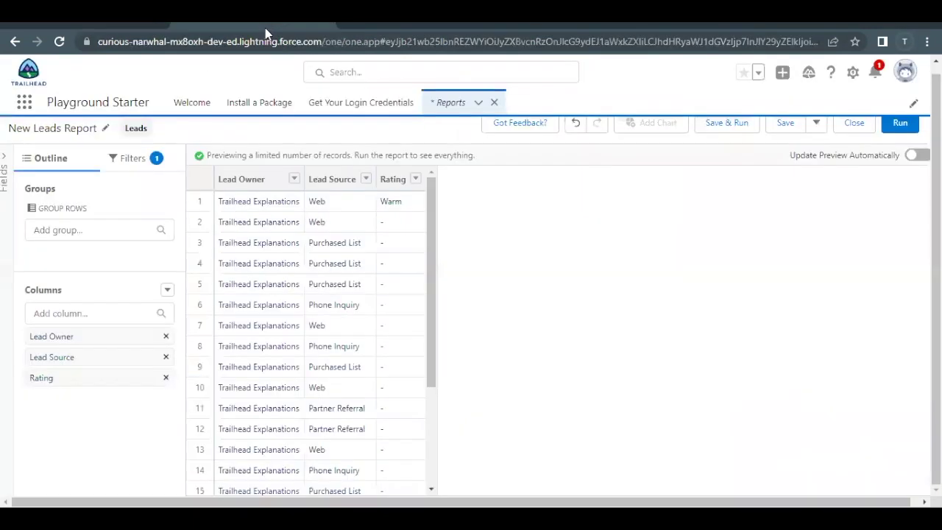
left_click(123, 168)
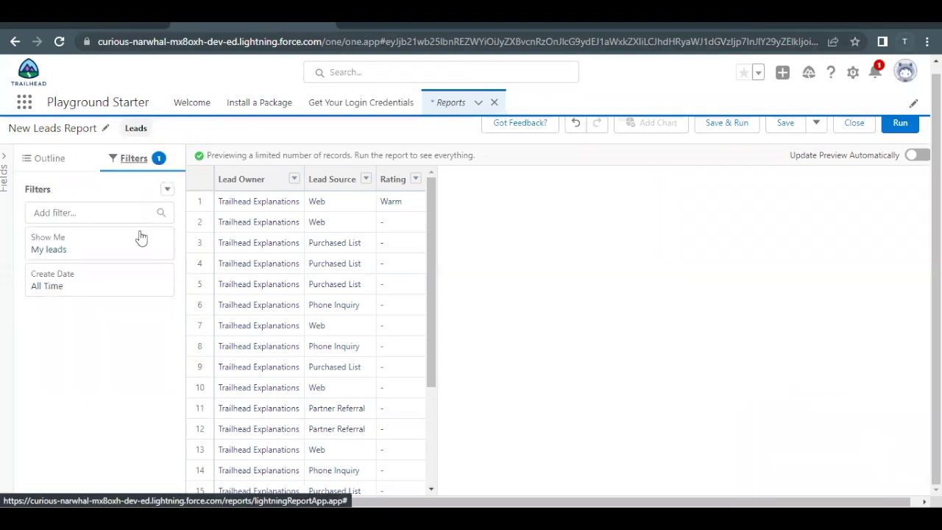
left_click(74, 212)
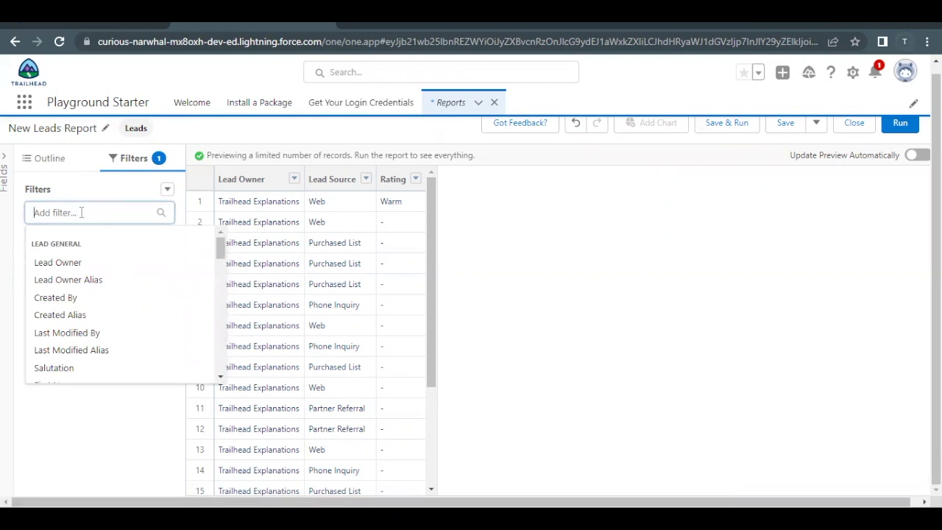
type("Le")
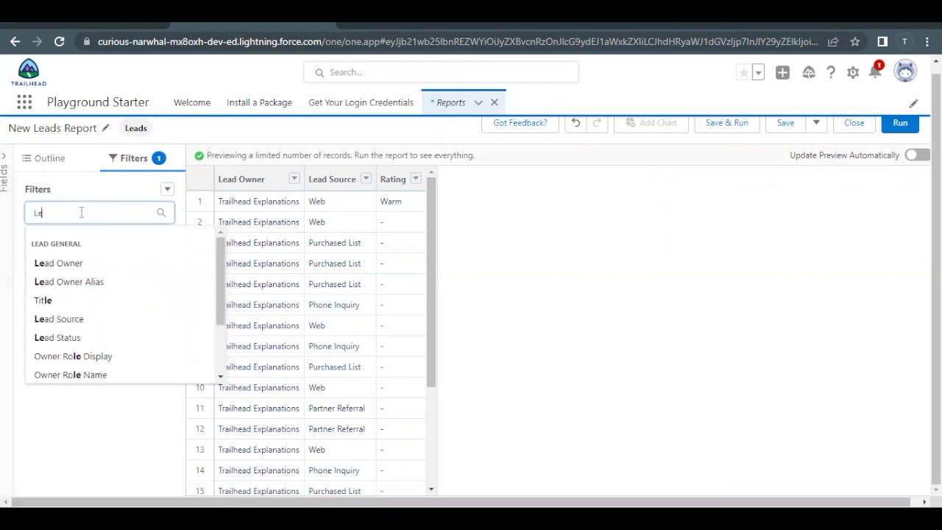
left_click(63, 326)
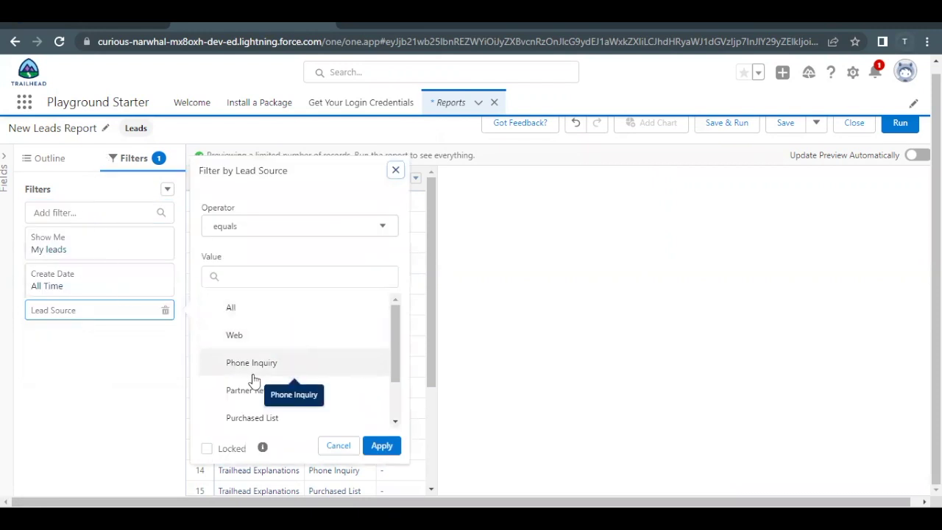
scroll(253, 380, "down", 1)
scroll(252, 377, "down", 1)
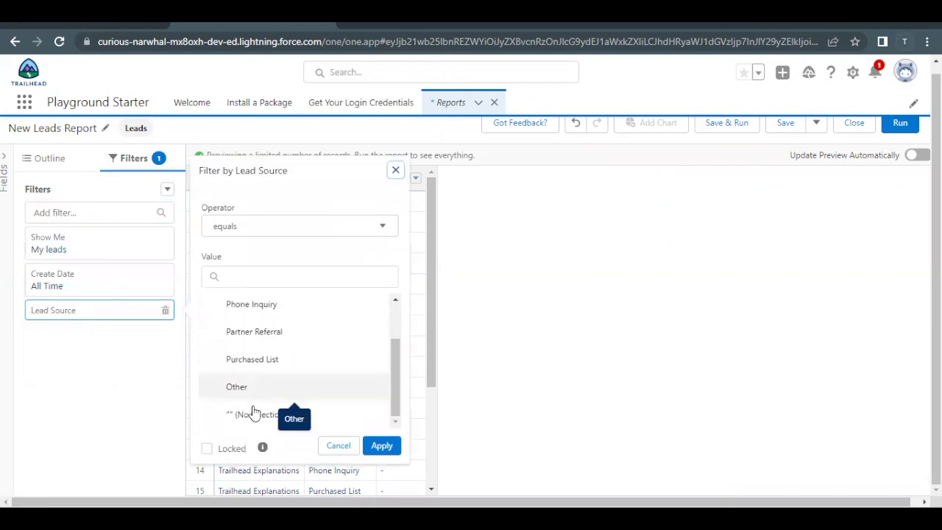
scroll(254, 397, "up", 2)
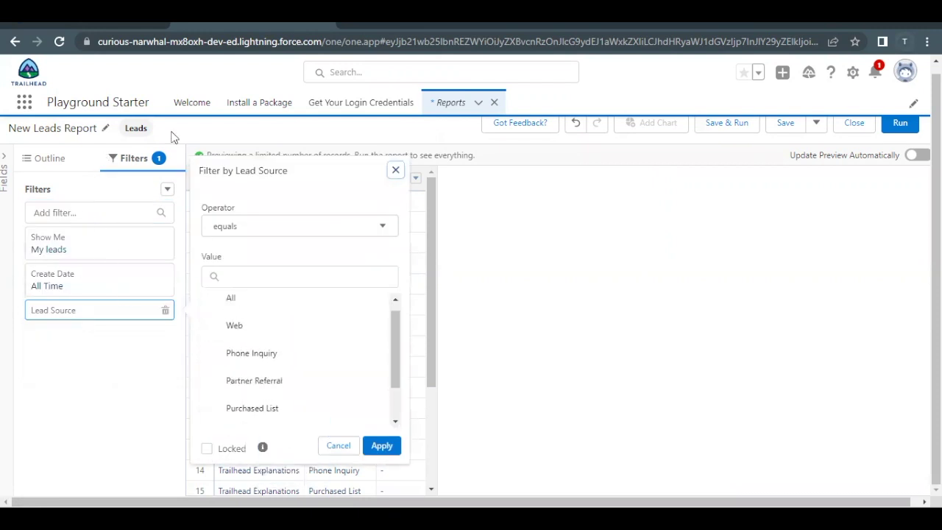
left_click(248, 332)
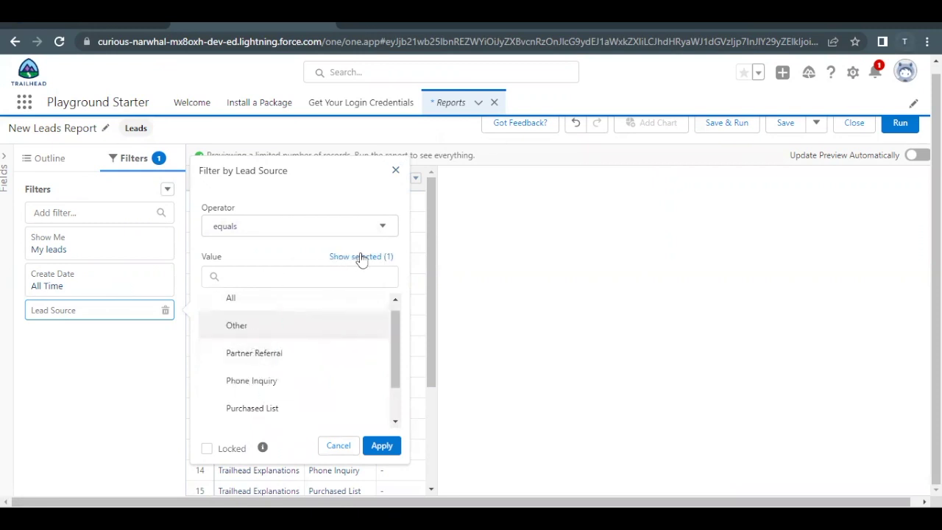
left_click(381, 447)
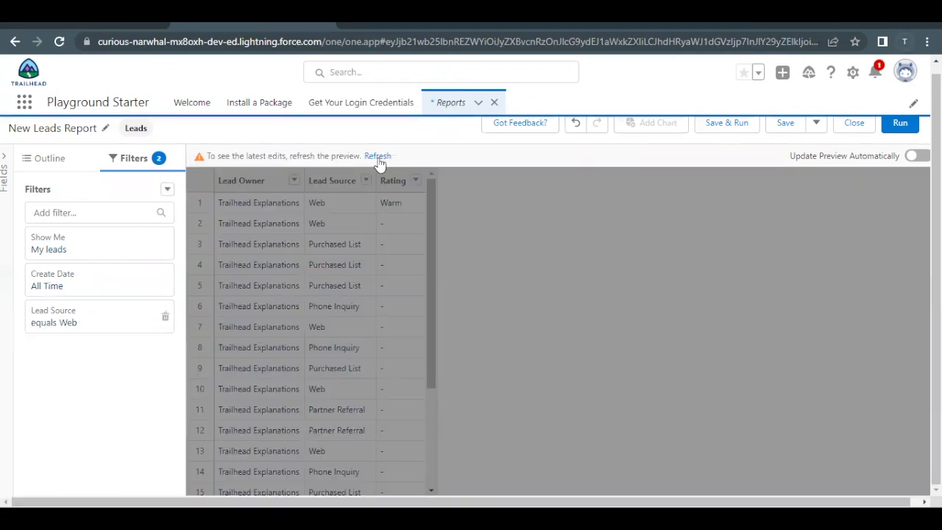
left_click(377, 157)
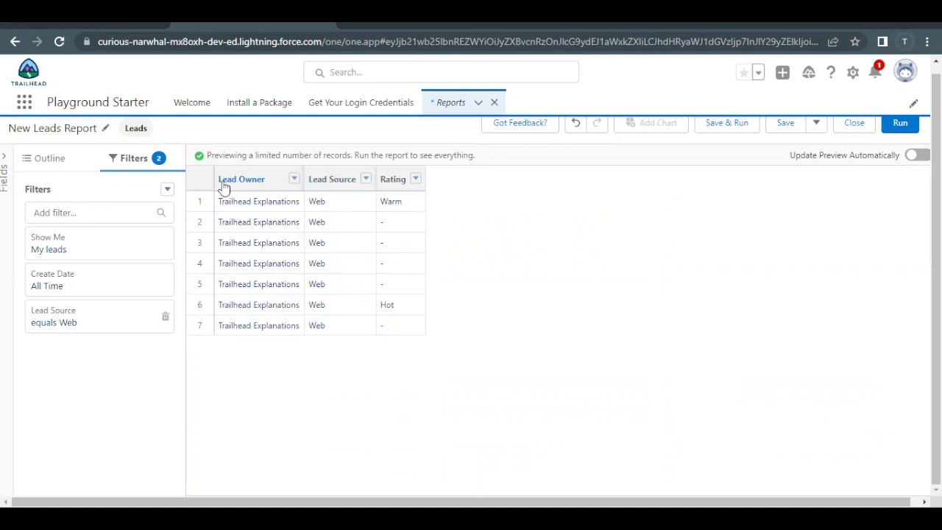
Step: Check the challenge's required report name, Web Leads
left_click(114, 27)
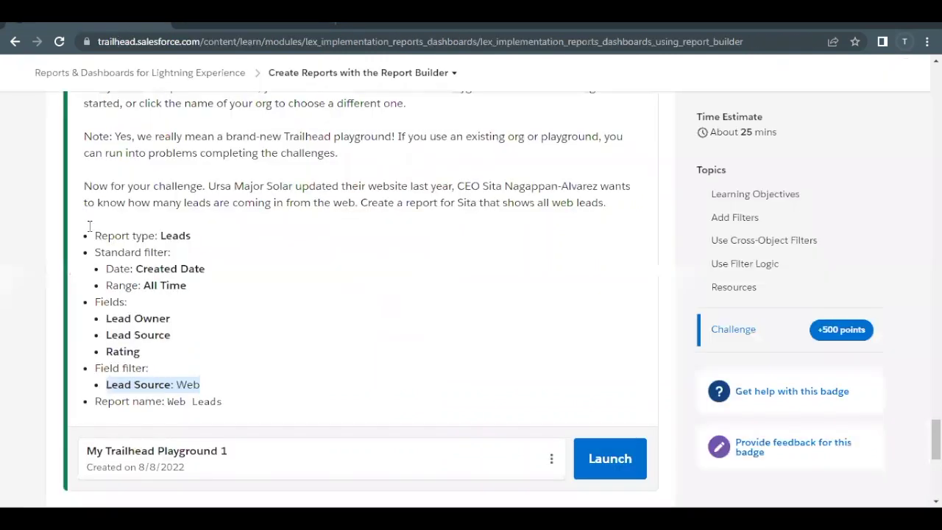
left_click(167, 403)
left_click_drag(167, 403, 227, 404)
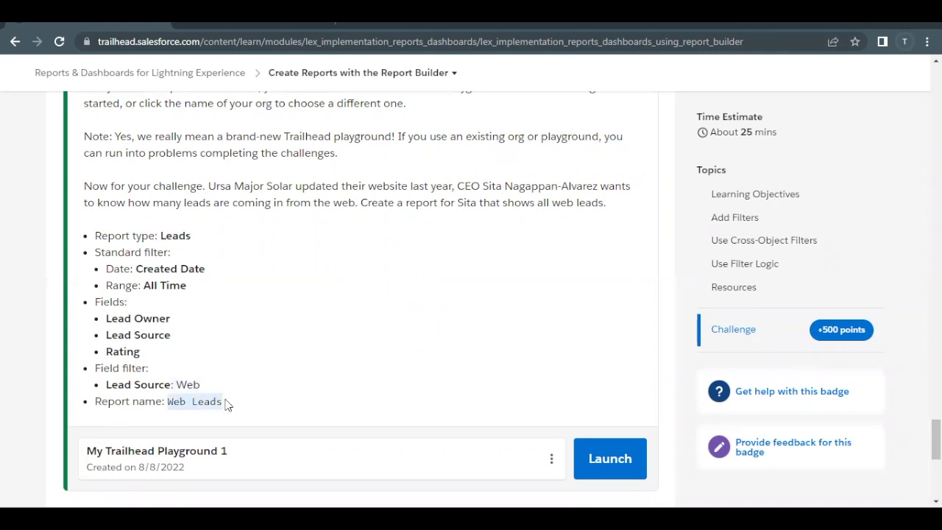
left_click(255, 25)
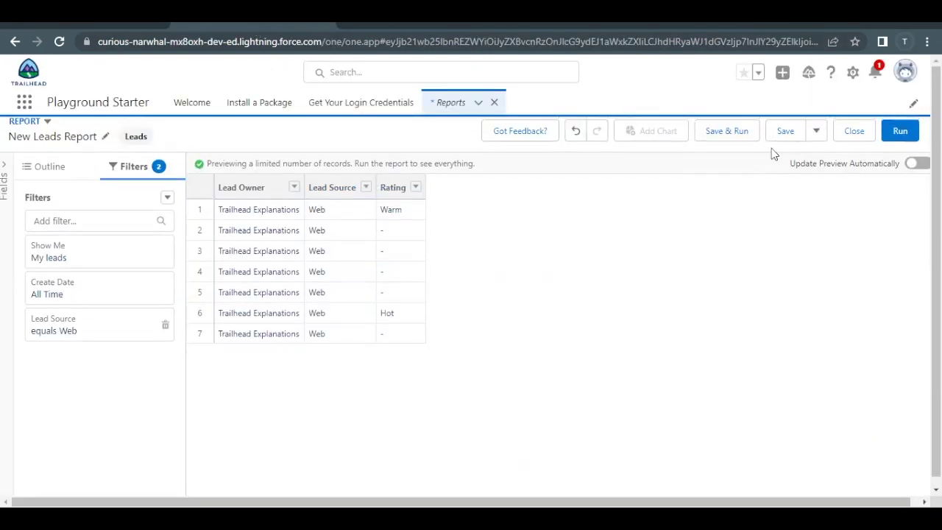
Step: Save the report as 'Web Leads' with the auto-filled unique name and confirm it saved
left_click(785, 133)
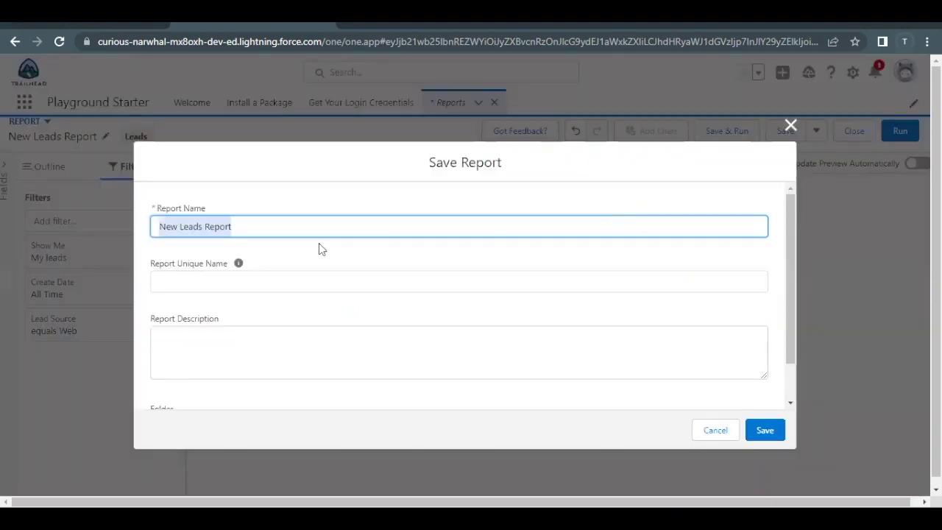
type("Web Leads")
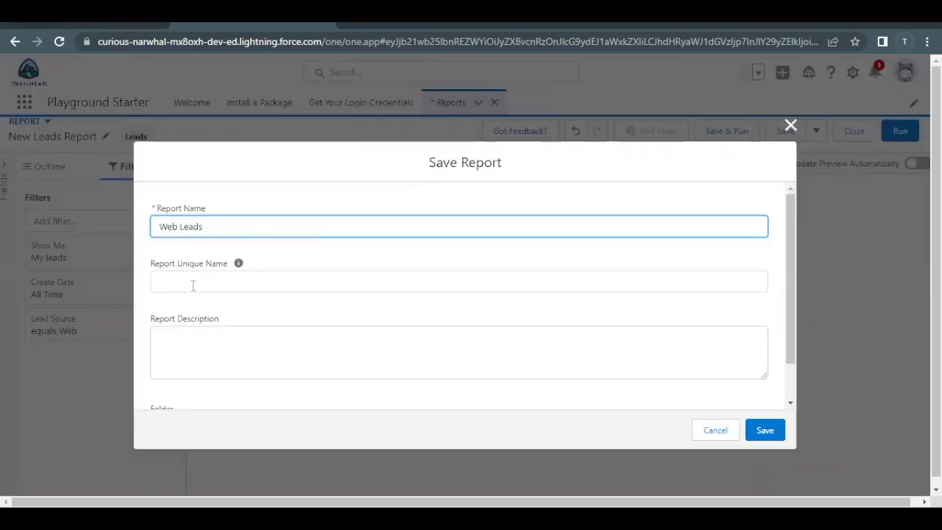
left_click(193, 282)
scroll(238, 332, "down", 1)
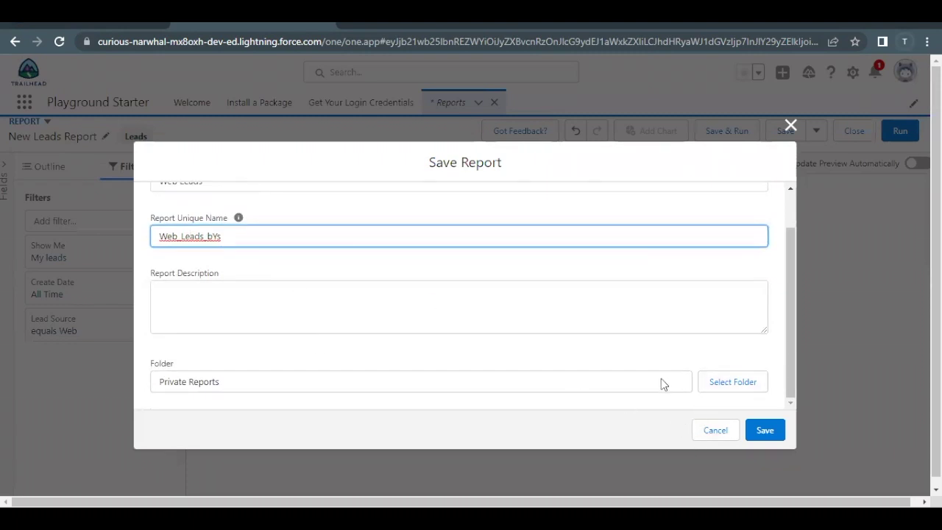
left_click(763, 432)
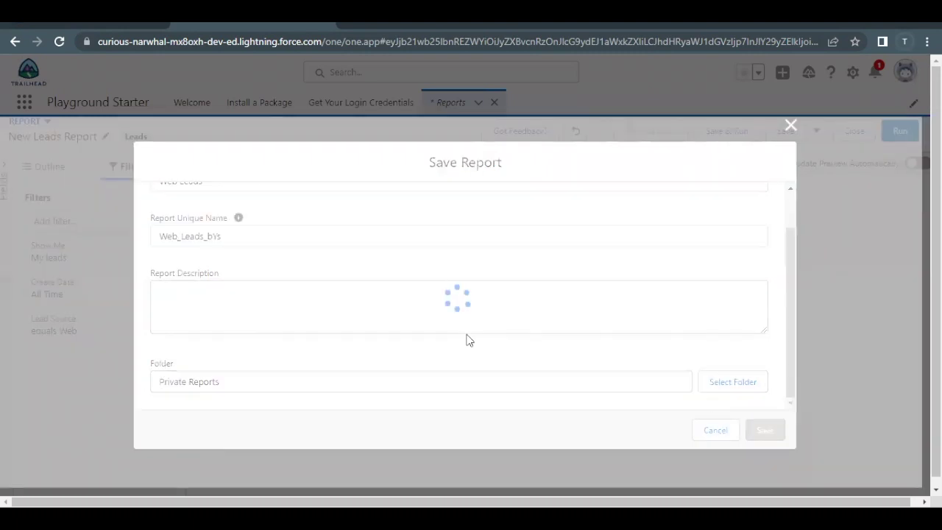
left_click(120, 23)
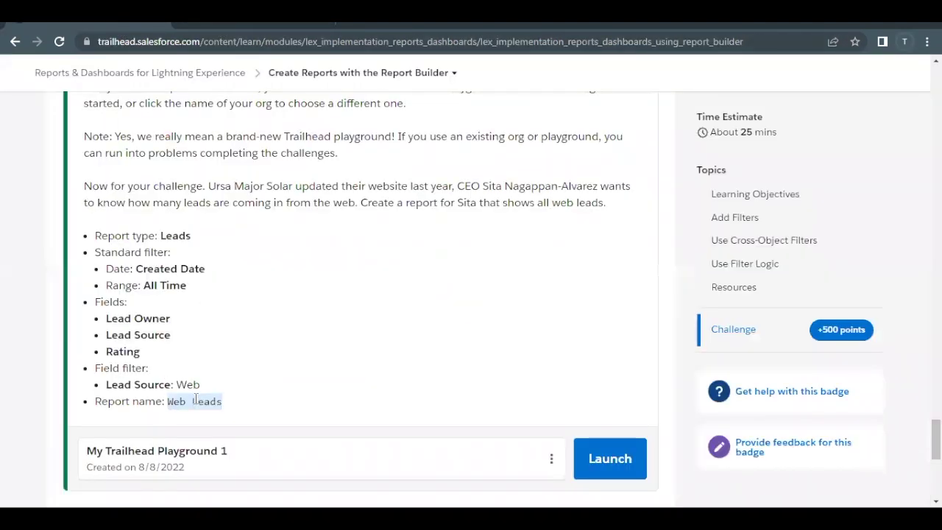
left_click(237, 28)
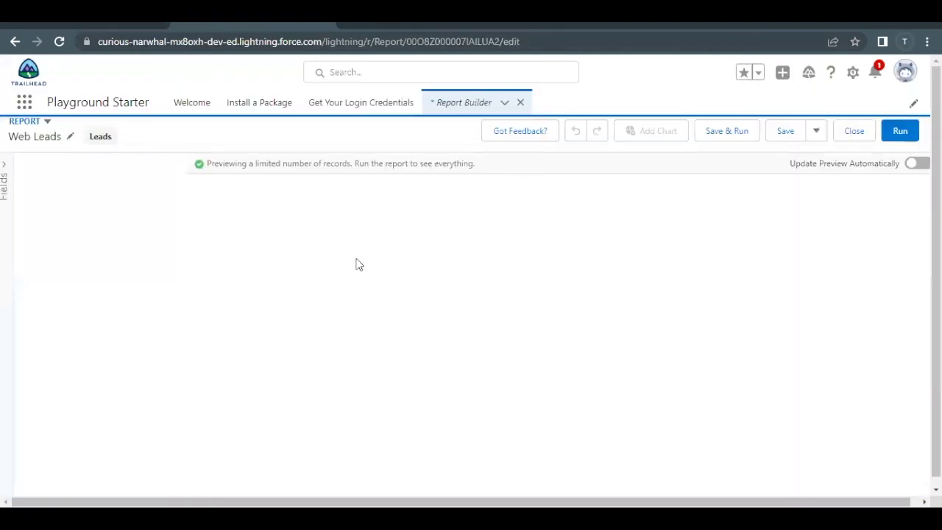
Step: Run Check Challenge on the Trailhead page to earn the 500 points
left_click(124, 28)
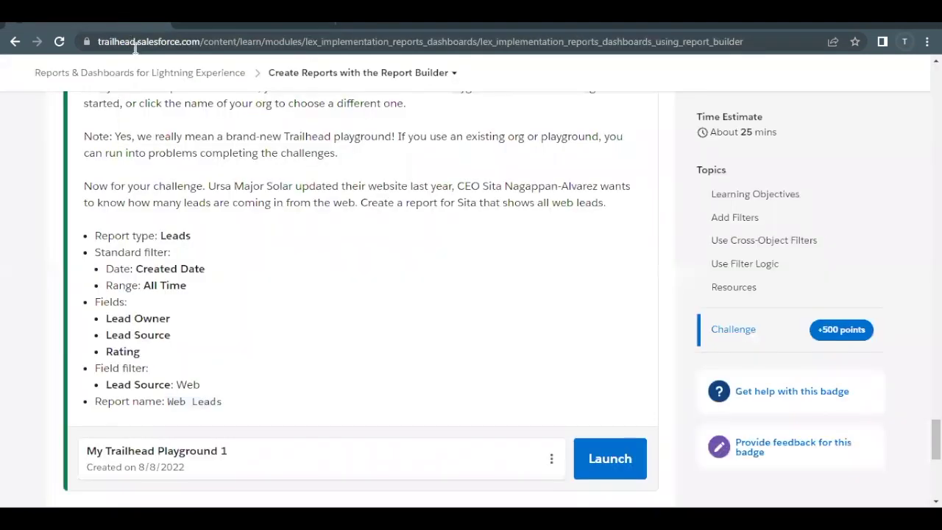
scroll(232, 353, "down", 1)
scroll(234, 354, "down", 1)
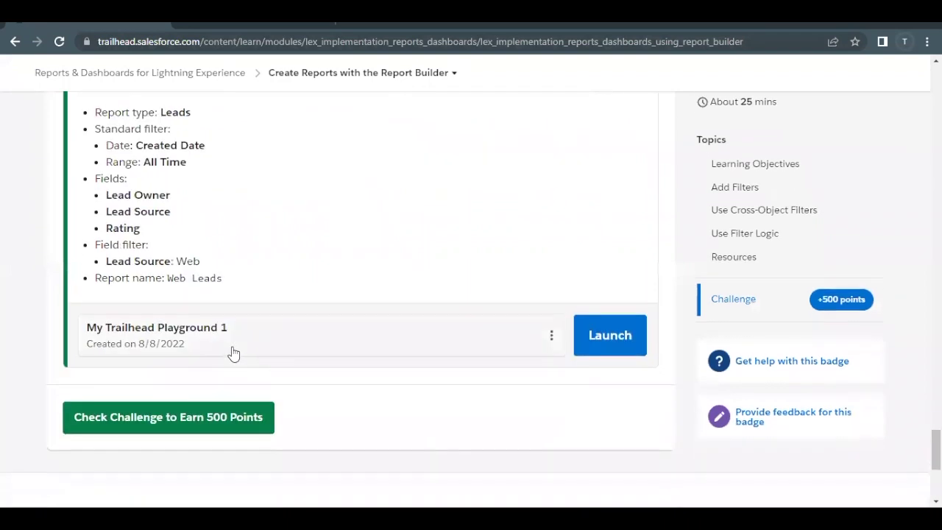
scroll(233, 352, "down", 1)
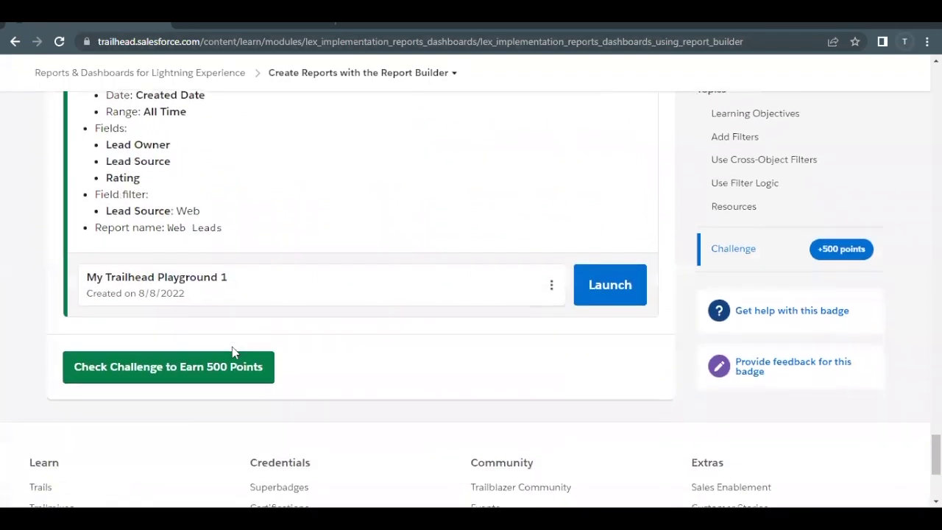
left_click(195, 370)
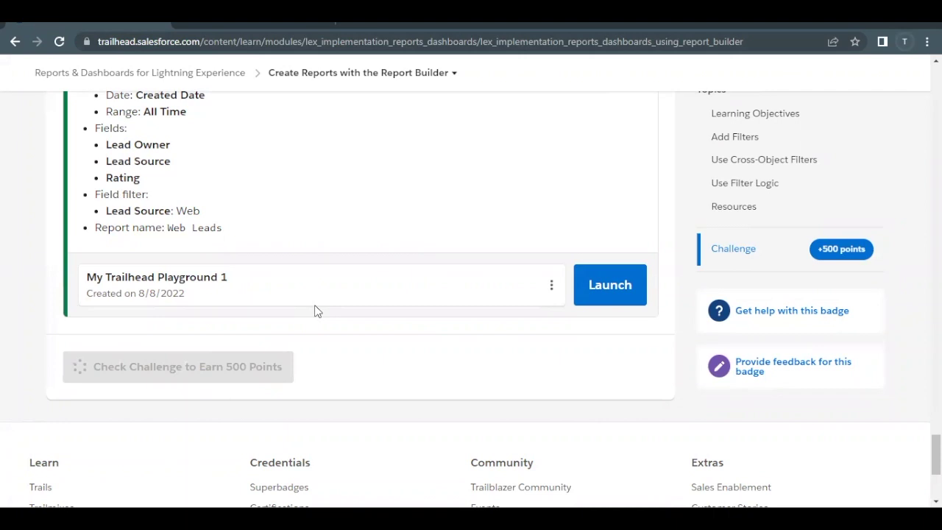